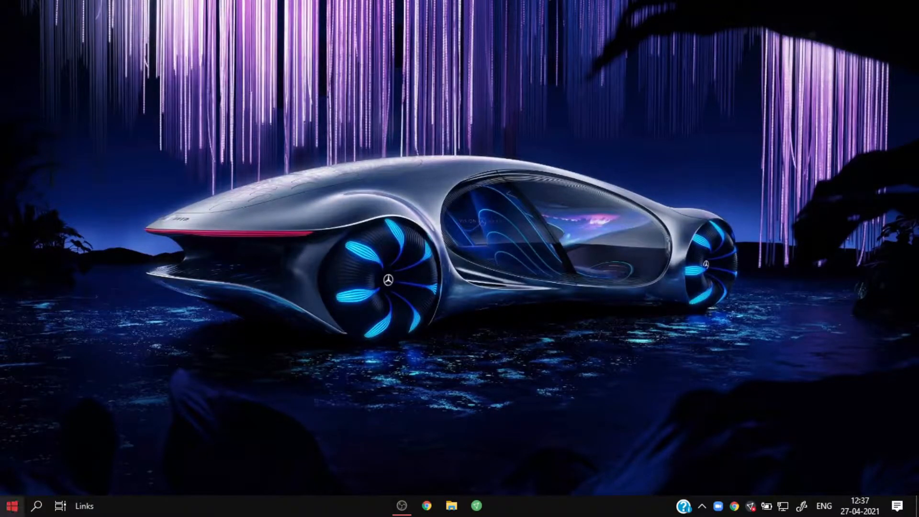
- Search the computer for Canva and launch the Canva desktop app
{"action": "left_click", "coordinate": [37, 507]}
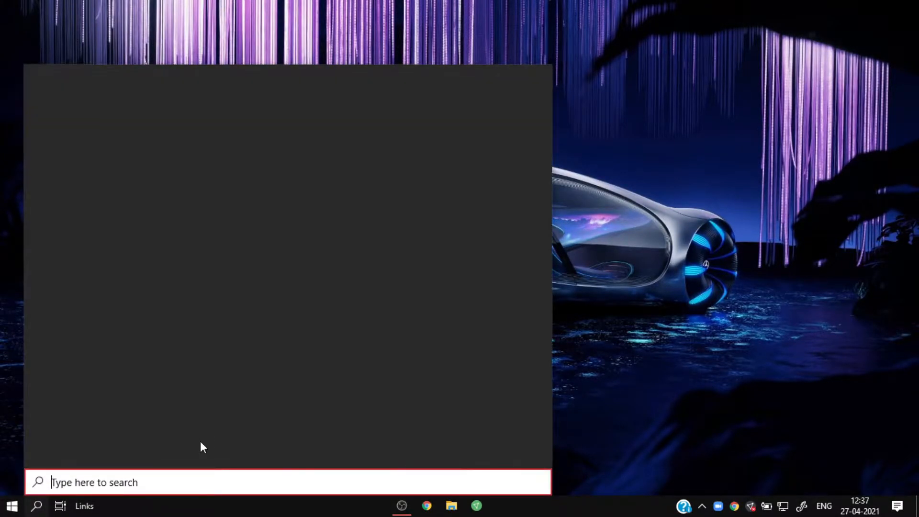
{"action": "type", "text": "Canva"}
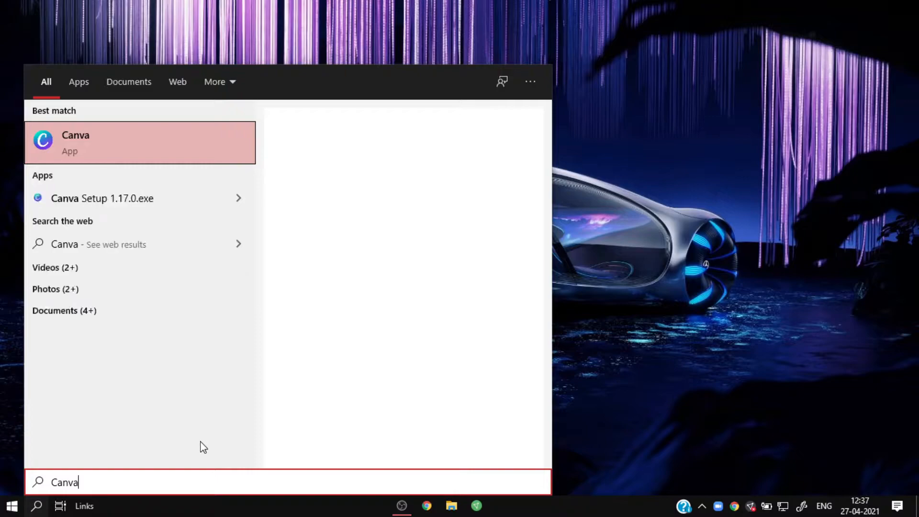
{"action": "left_click", "coordinate": [115, 160]}
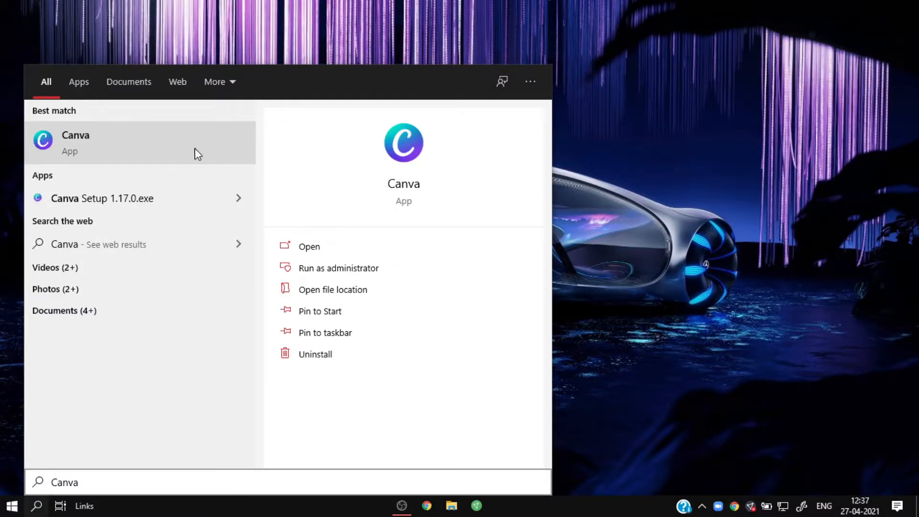
{"action": "left_click", "coordinate": [138, 141]}
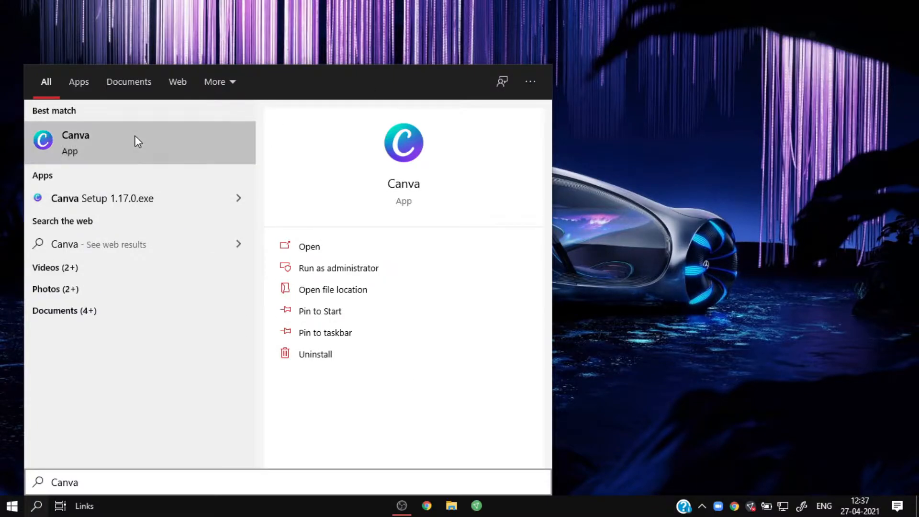
{"action": "left_click", "coordinate": [351, 252]}
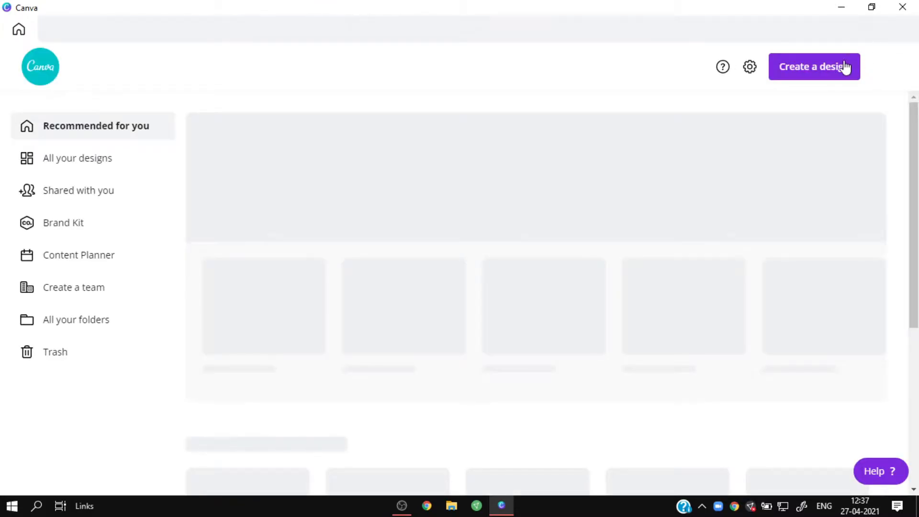
- Create a new blank Video design and look through the suggested video templates
{"action": "left_click", "coordinate": [845, 65]}
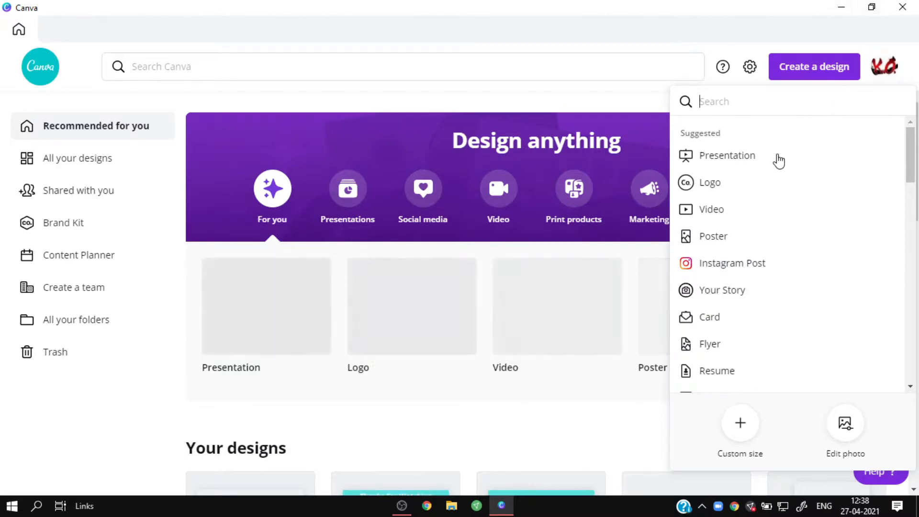
{"action": "left_click", "coordinate": [713, 211]}
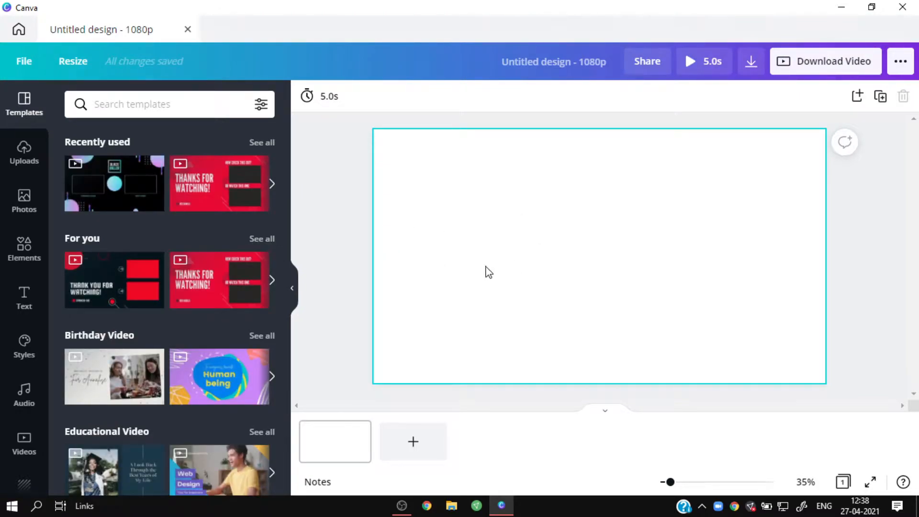
{"action": "scroll", "coordinate": [112, 287], "scroll_direction": "down", "scroll_amount": 6}
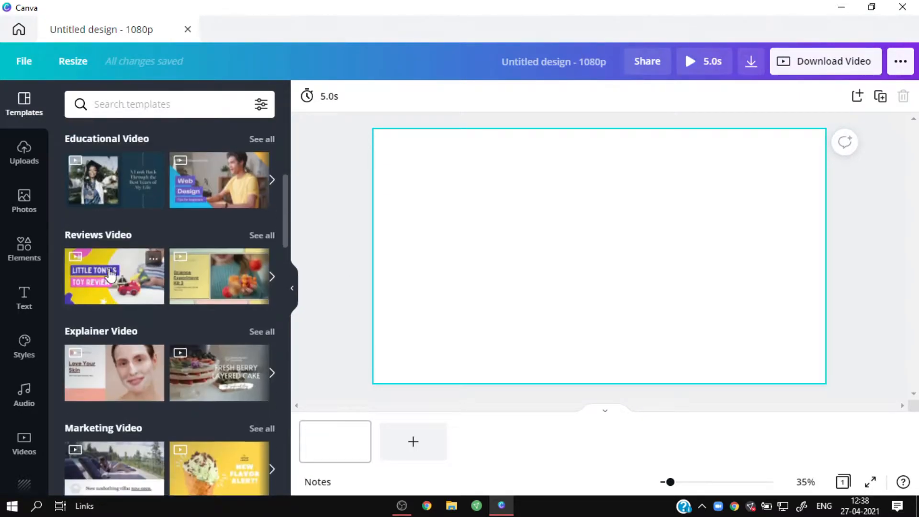
{"action": "scroll", "coordinate": [87, 277], "scroll_direction": "up", "scroll_amount": 6}
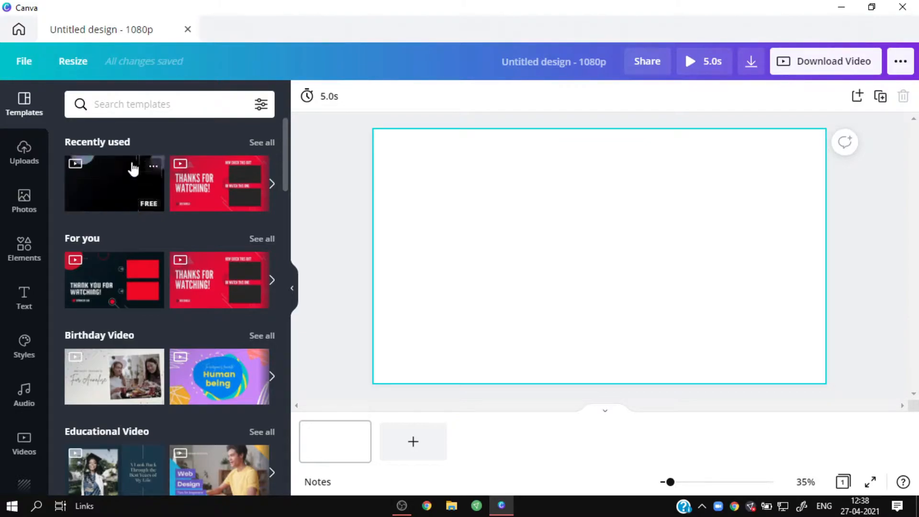
- Set the blank page's background to the solid turquoise preset colour
{"action": "left_click", "coordinate": [15, 249]}
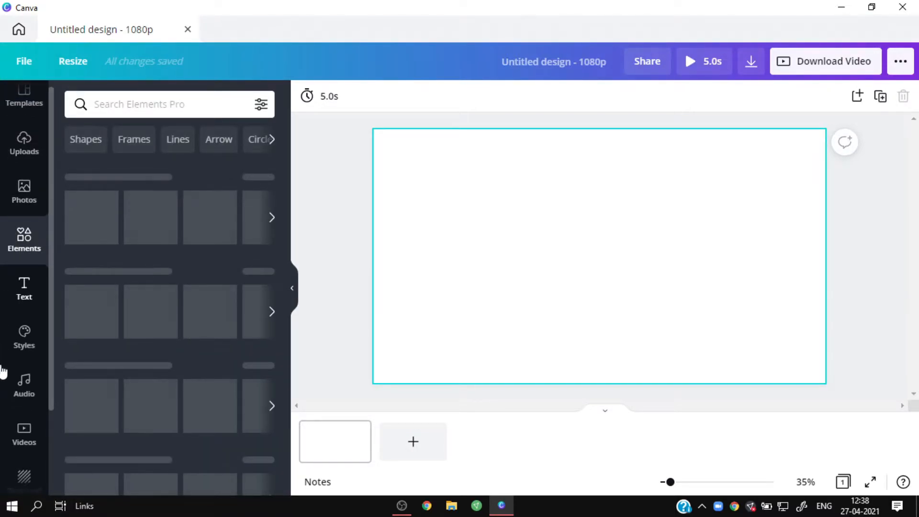
{"action": "scroll", "coordinate": [21, 407], "scroll_direction": "down", "scroll_amount": 3}
{"action": "left_click", "coordinate": [24, 373]}
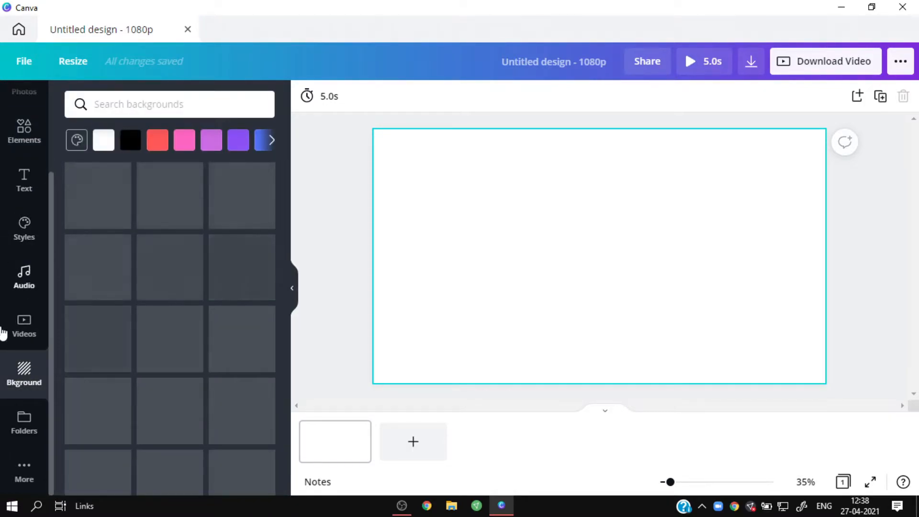
{"action": "left_click", "coordinate": [270, 140]}
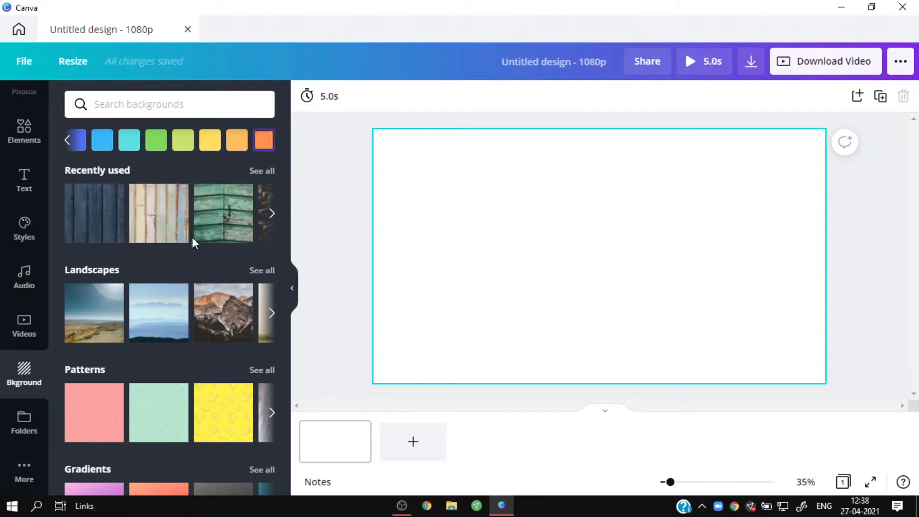
{"action": "left_click", "coordinate": [134, 142]}
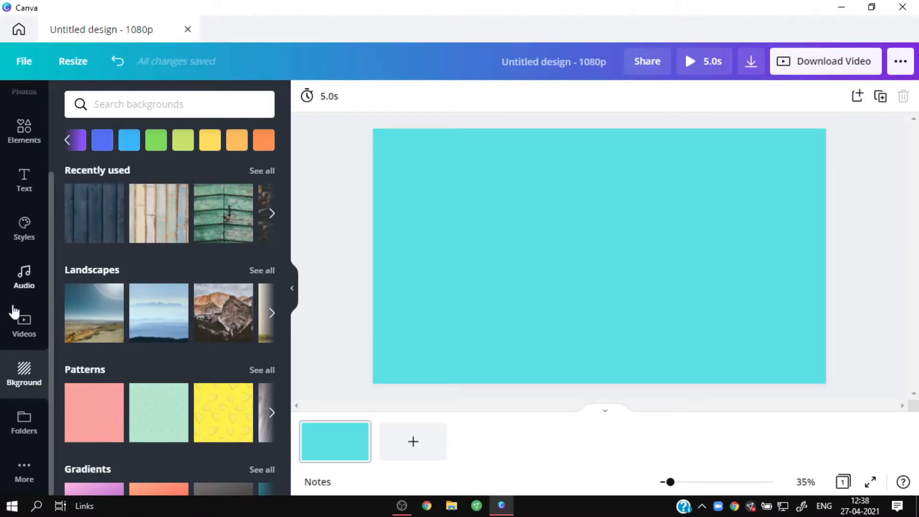
- Add a circle shape at the centre of the turquoise page
{"action": "left_click", "coordinate": [21, 129]}
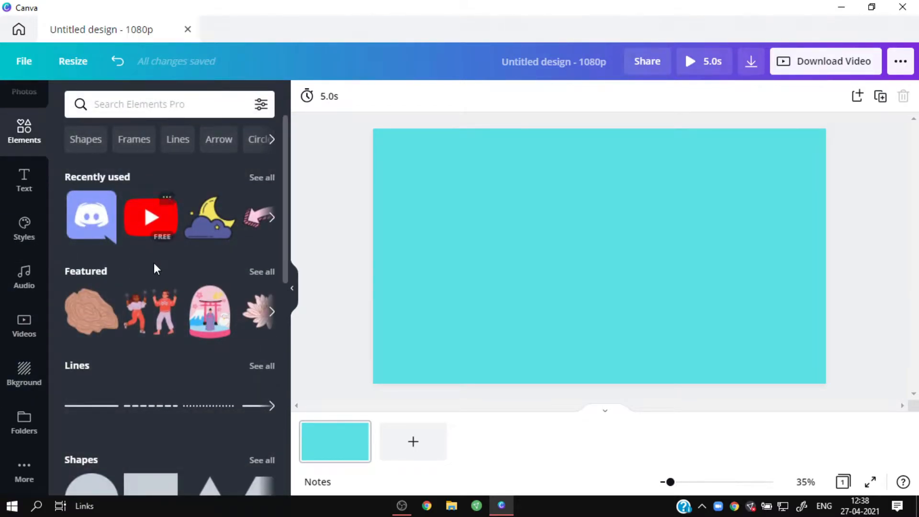
{"action": "scroll", "coordinate": [142, 282], "scroll_direction": "down", "scroll_amount": 5}
{"action": "scroll", "coordinate": [142, 282], "scroll_direction": "up", "scroll_amount": 5}
{"action": "scroll", "coordinate": [142, 282], "scroll_direction": "down", "scroll_amount": 6}
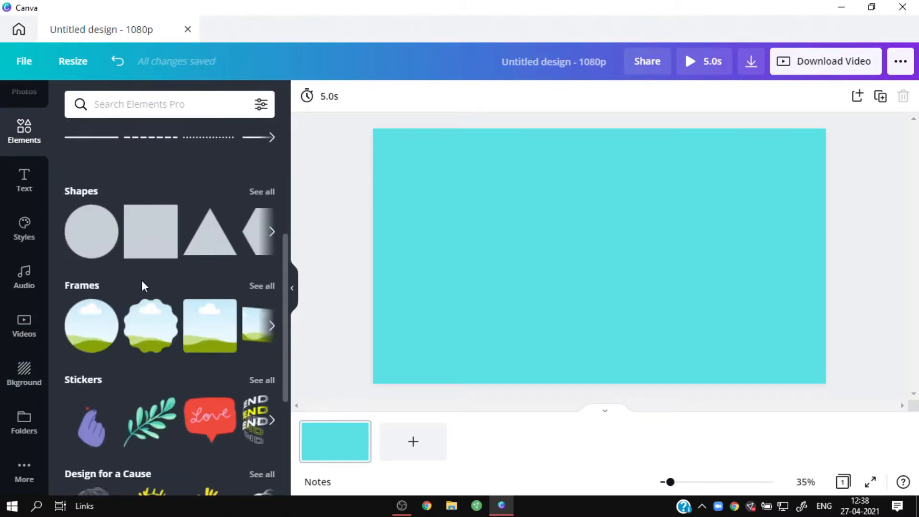
{"action": "left_click_drag", "start_coordinate": [93, 241], "coordinate": [468, 228]}
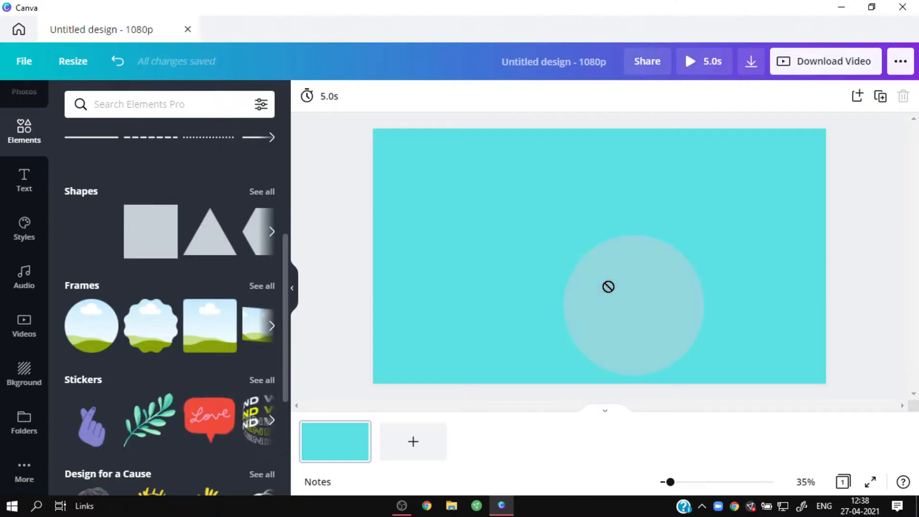
{"action": "left_click_drag", "start_coordinate": [587, 268], "coordinate": [606, 276]}
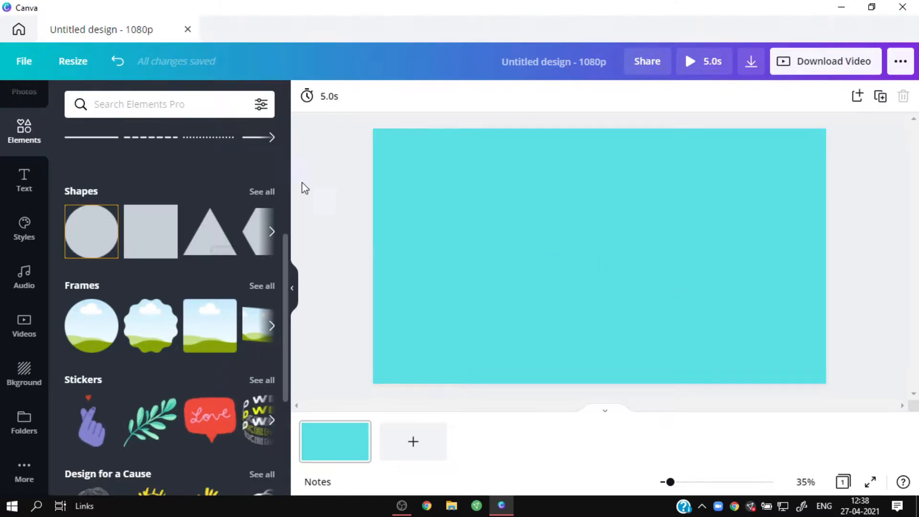
{"action": "left_click_drag", "start_coordinate": [112, 239], "coordinate": [600, 272]}
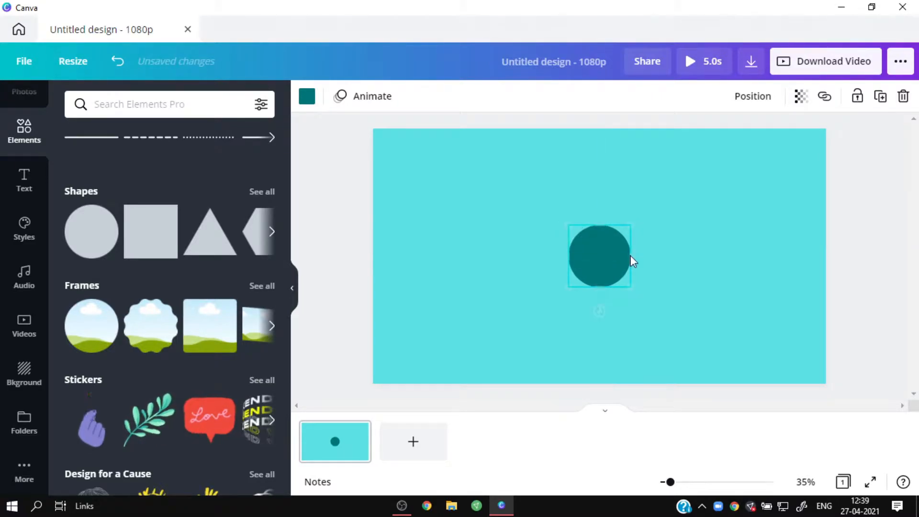
- Change the circle's fill colour to white from the default colours and deselect it
{"action": "left_click", "coordinate": [306, 97]}
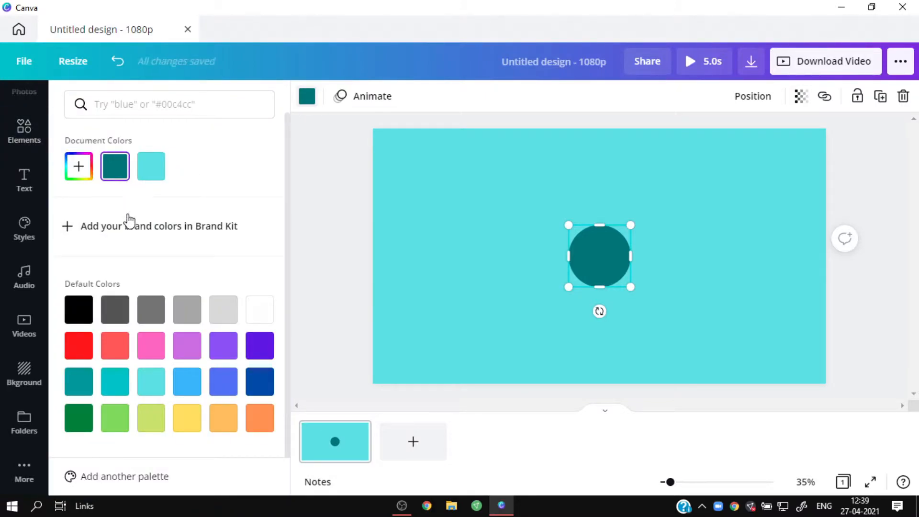
{"action": "left_click", "coordinate": [255, 310]}
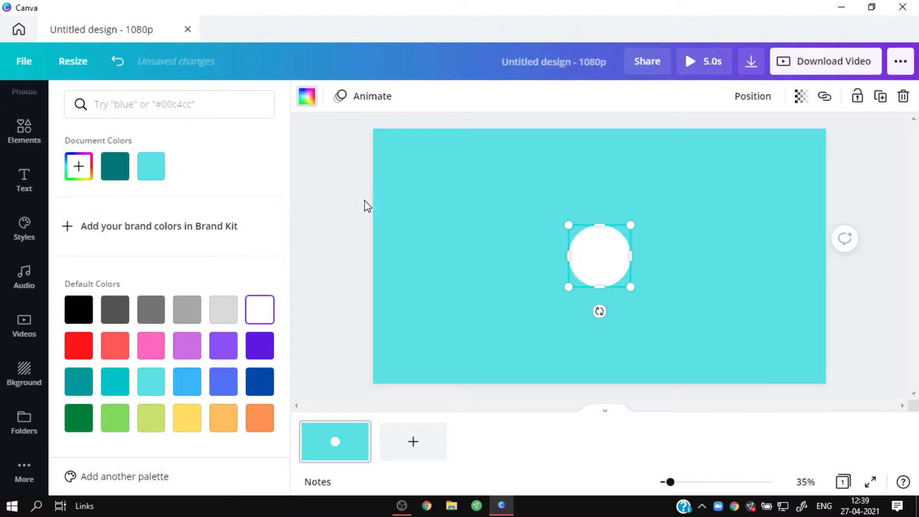
{"action": "left_click", "coordinate": [553, 190]}
{"action": "left_click", "coordinate": [718, 260]}
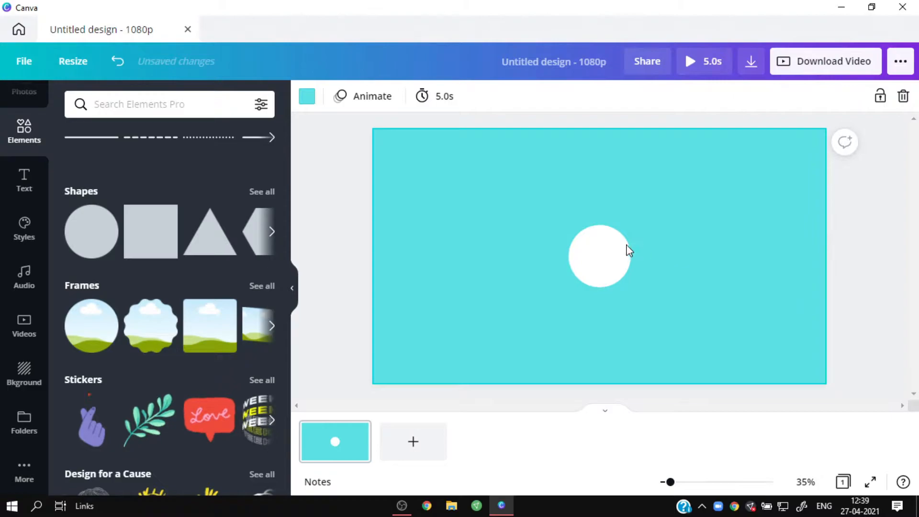
- Add a square shape, stretch it into a rectangle about 550 wide and place it left of the circle, vertically centred on the page
{"action": "left_click_drag", "start_coordinate": [107, 241], "coordinate": [480, 229]}
{"action": "left_click", "coordinate": [176, 235]}
{"action": "left_click_drag", "start_coordinate": [415, 212], "coordinate": [399, 293]}
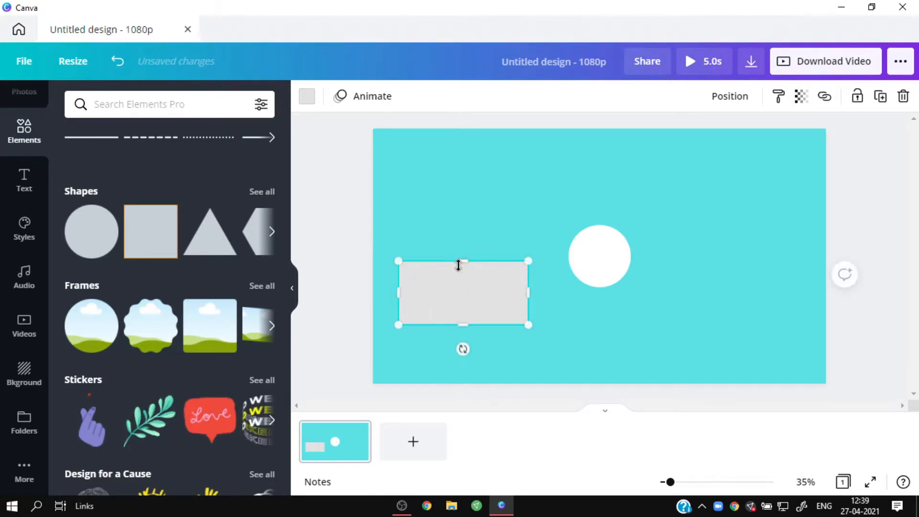
{"action": "left_click_drag", "start_coordinate": [459, 261], "coordinate": [483, 266]}
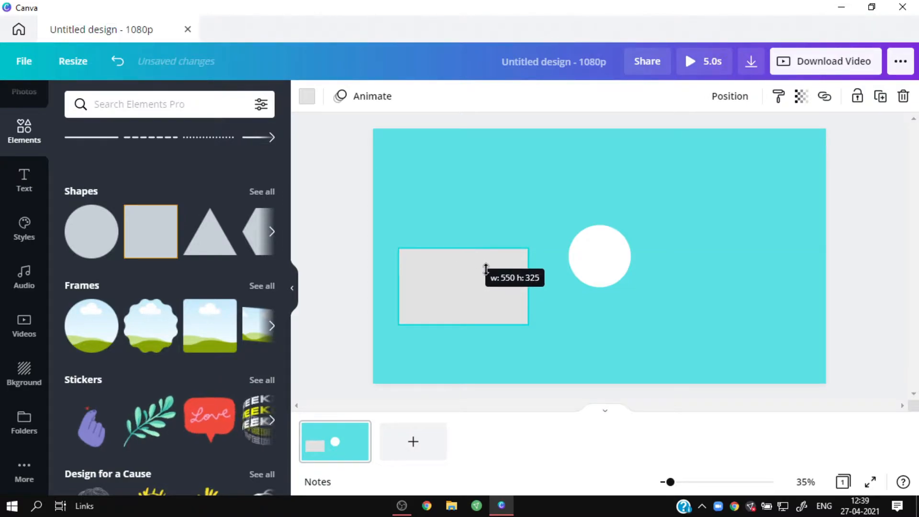
{"action": "left_click_drag", "start_coordinate": [456, 295], "coordinate": [457, 293]}
{"action": "left_click_drag", "start_coordinate": [463, 243], "coordinate": [463, 243]}
{"action": "left_click_drag", "start_coordinate": [573, 319], "coordinate": [485, 270]}
{"action": "left_click_drag", "start_coordinate": [560, 257], "coordinate": [446, 254]}
- Duplicate the grey rectangle and place the copy right of the circle, level with the original and against the right margin guide
{"action": "key", "text": "ctrl+d"}
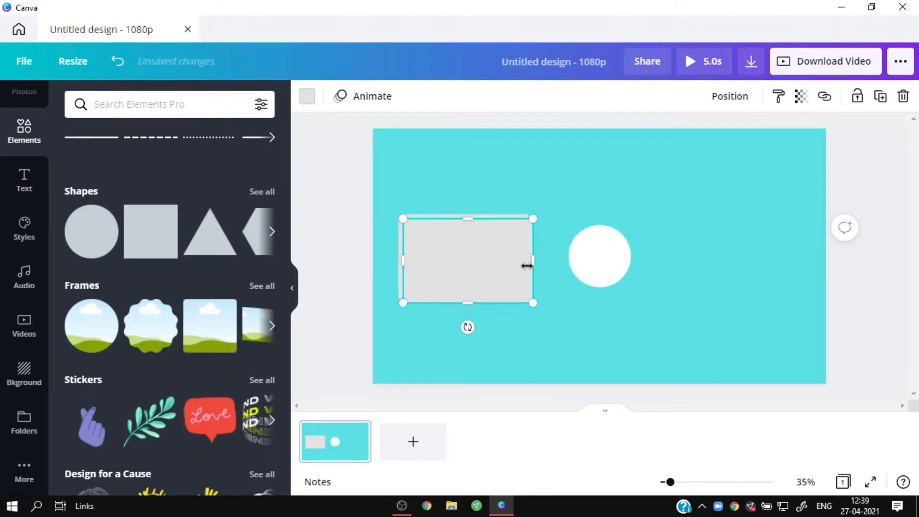
{"action": "left_click_drag", "start_coordinate": [596, 261], "coordinate": [746, 262]}
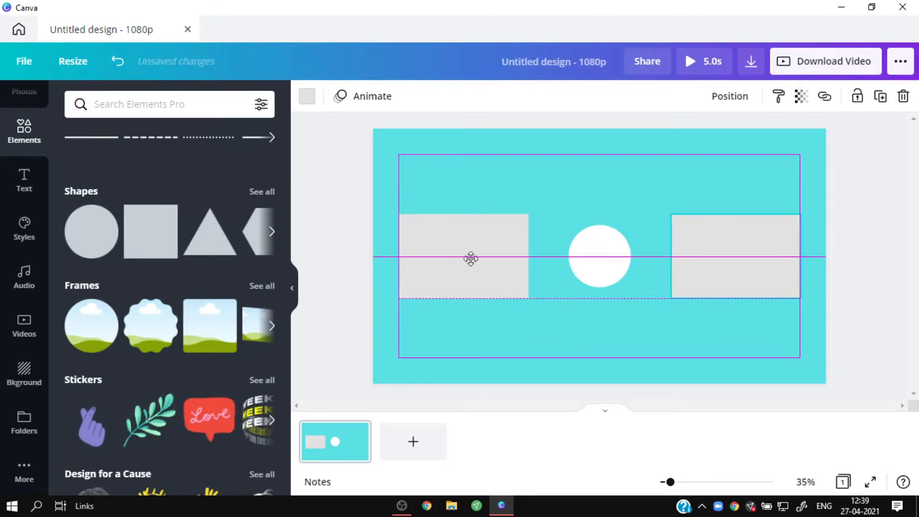
{"action": "left_click", "coordinate": [747, 184]}
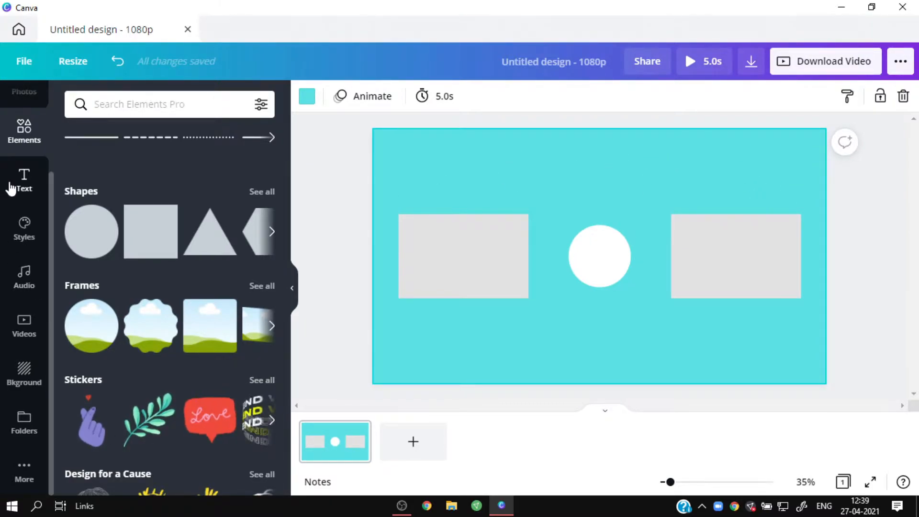
- Add a heading above the circle reading "Thanks For Watching", skipping the app update for now
{"action": "left_click", "coordinate": [38, 168]}
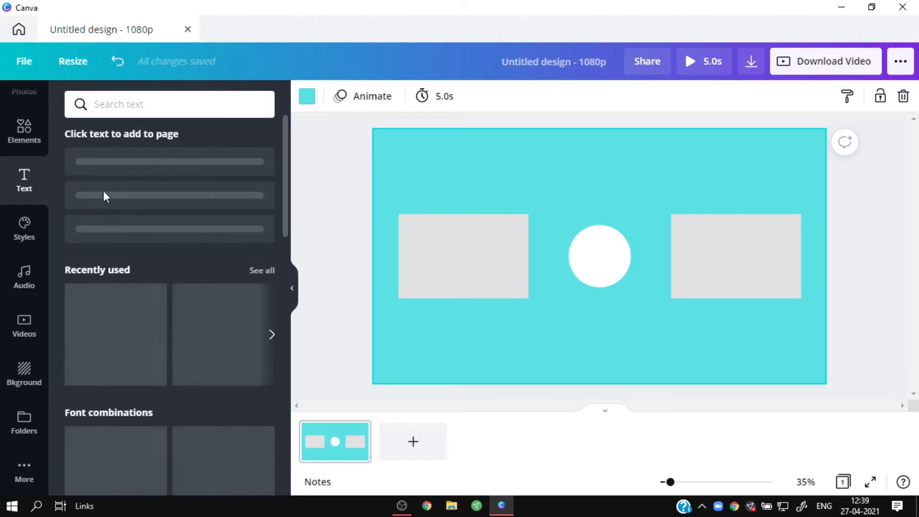
{"action": "left_click_drag", "start_coordinate": [158, 165], "coordinate": [557, 158]}
{"action": "key", "text": "BackSpace"}
{"action": "type", "text": "Th"}
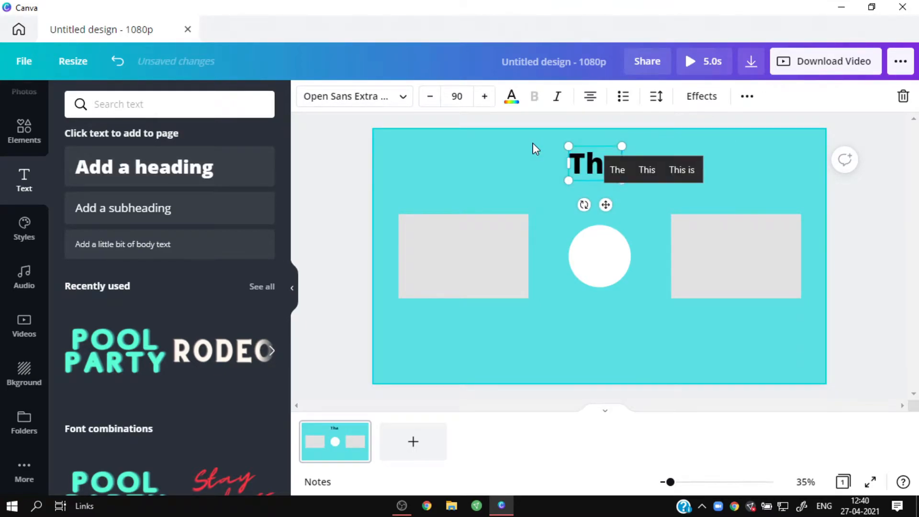
{"action": "type", "text": "anks For Wa"}
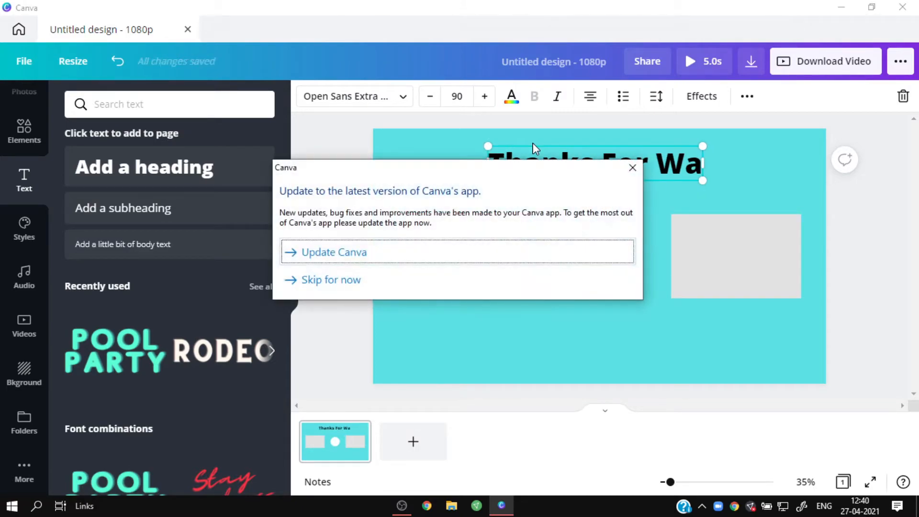
{"action": "left_click", "coordinate": [372, 282]}
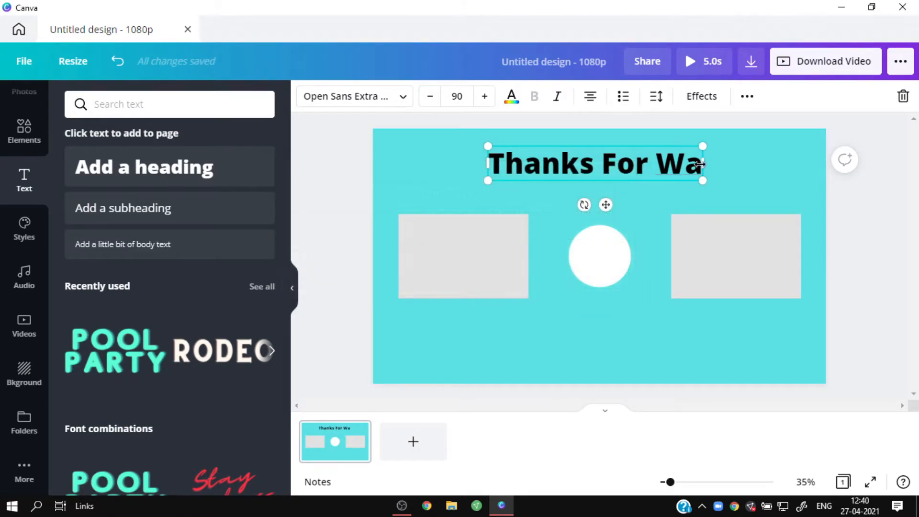
{"action": "type", "text": "tc"}
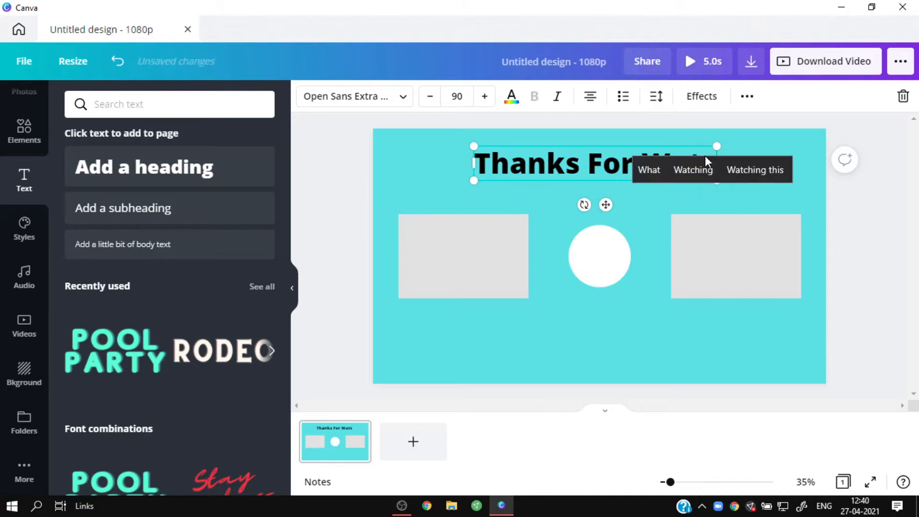
{"action": "type", "text": "hing"}
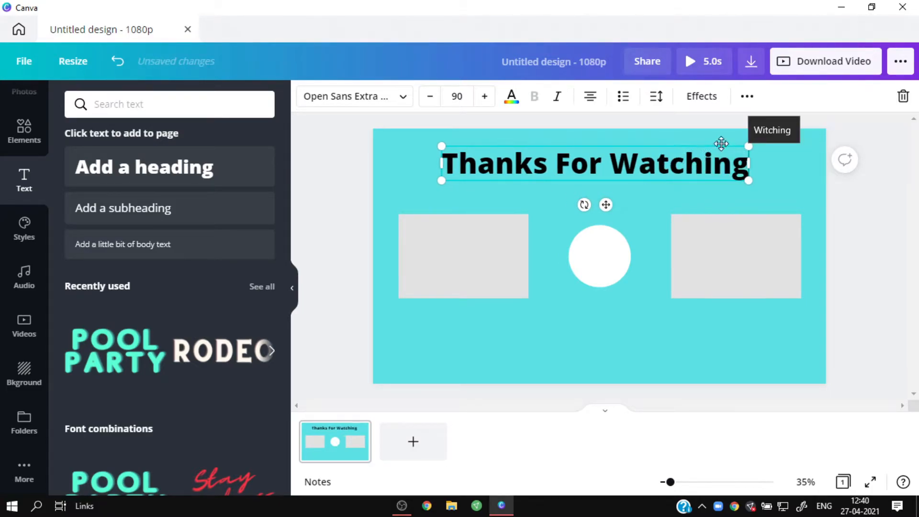
- Move the "Thanks For Watching" heading down to the top margin guide and centre it horizontally on the page
{"action": "left_click", "coordinate": [813, 185]}
{"action": "left_click_drag", "start_coordinate": [618, 157], "coordinate": [630, 176]}
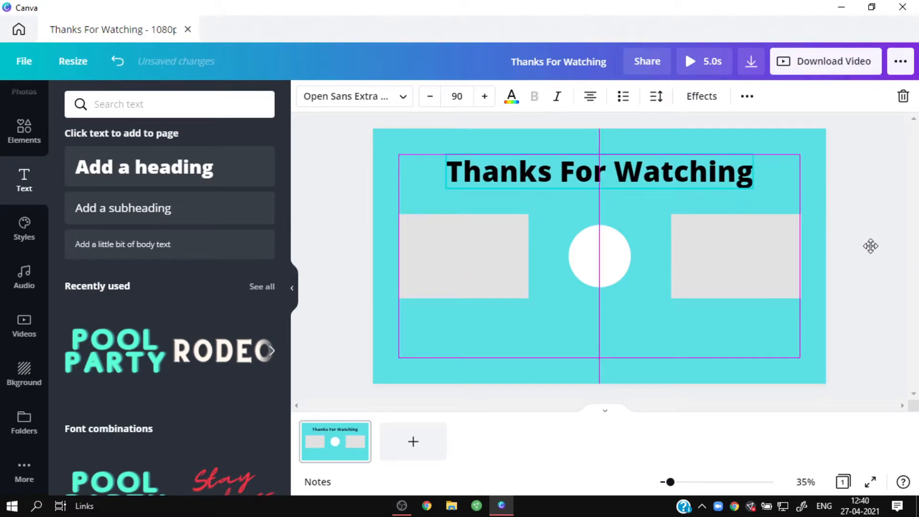
{"action": "left_click_drag", "start_coordinate": [860, 247], "coordinate": [812, 229]}
- Open the text of the "Thanks For Watching" heading for editing
{"action": "triple_click", "coordinate": [617, 161]}
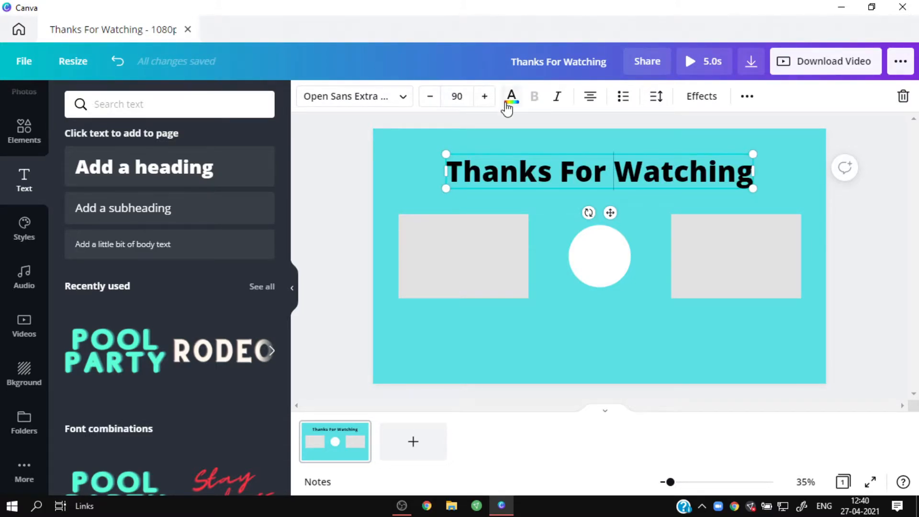